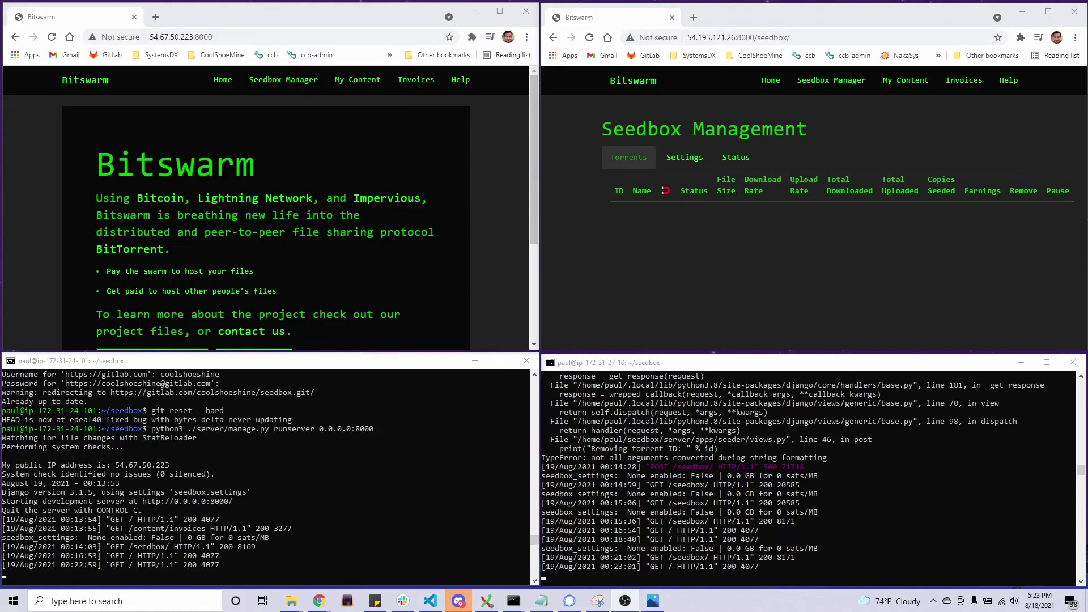
- Examine the content hosting diagram of Bob, Alice and Charlie in Photos, and return to the browser windows
{"action": "key", "text": "alt+Tab"}
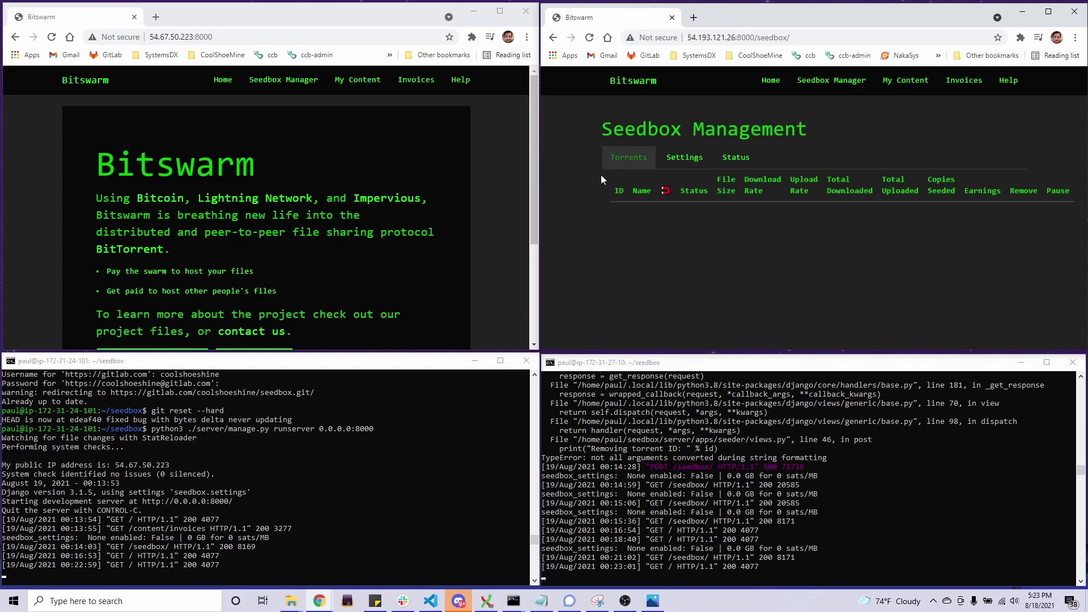
{"action": "mouse_move", "coordinate": [652, 601]}
{"action": "left_click", "coordinate": [653, 601]}
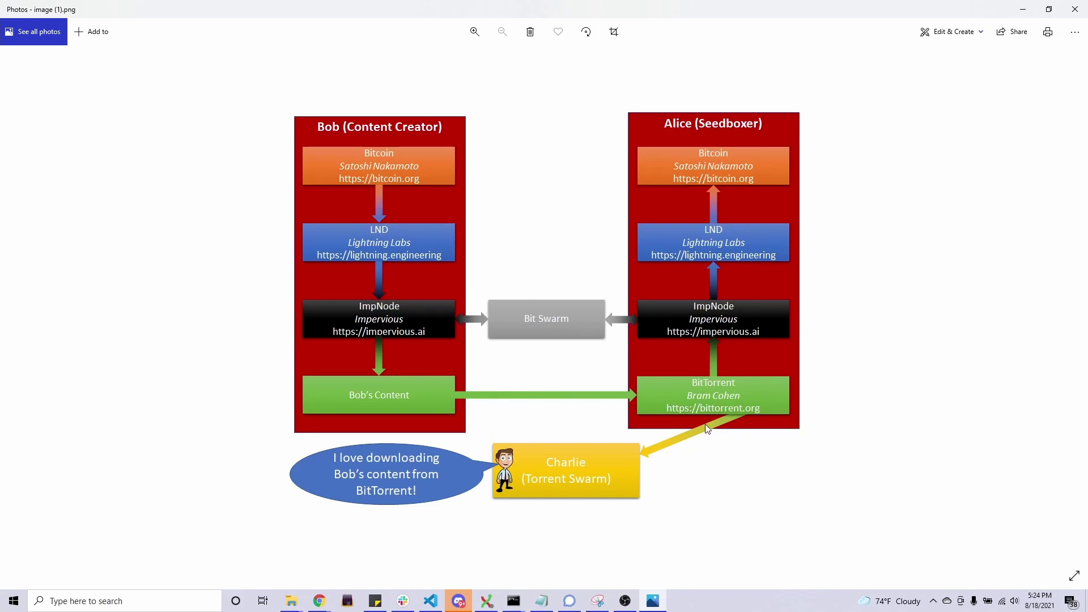
{"action": "left_click", "coordinate": [1028, 11]}
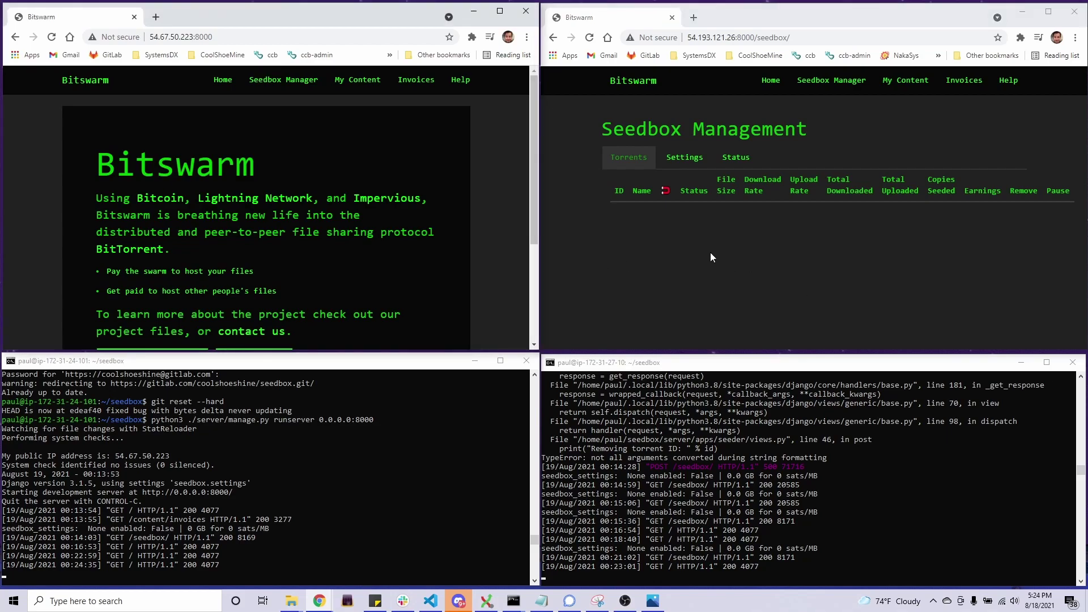
- In the settings of the 54.193.121.26 seedbox, set the system status to Seedboxing On and the nickname to "my seedbox name"
{"action": "left_click", "coordinate": [774, 83]}
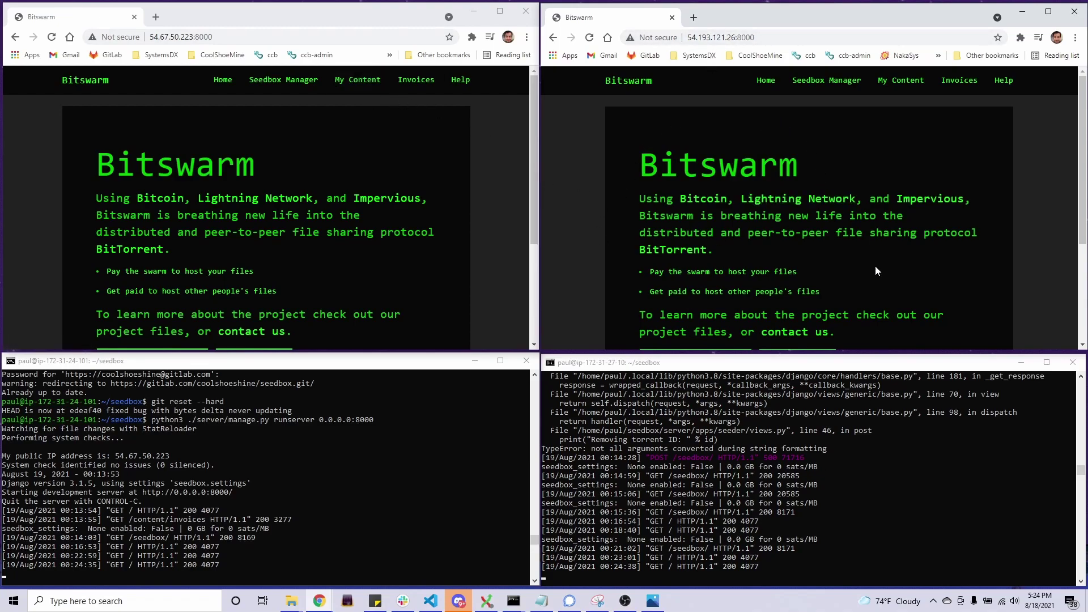
{"action": "left_click", "coordinate": [845, 86]}
{"action": "left_click", "coordinate": [695, 161]}
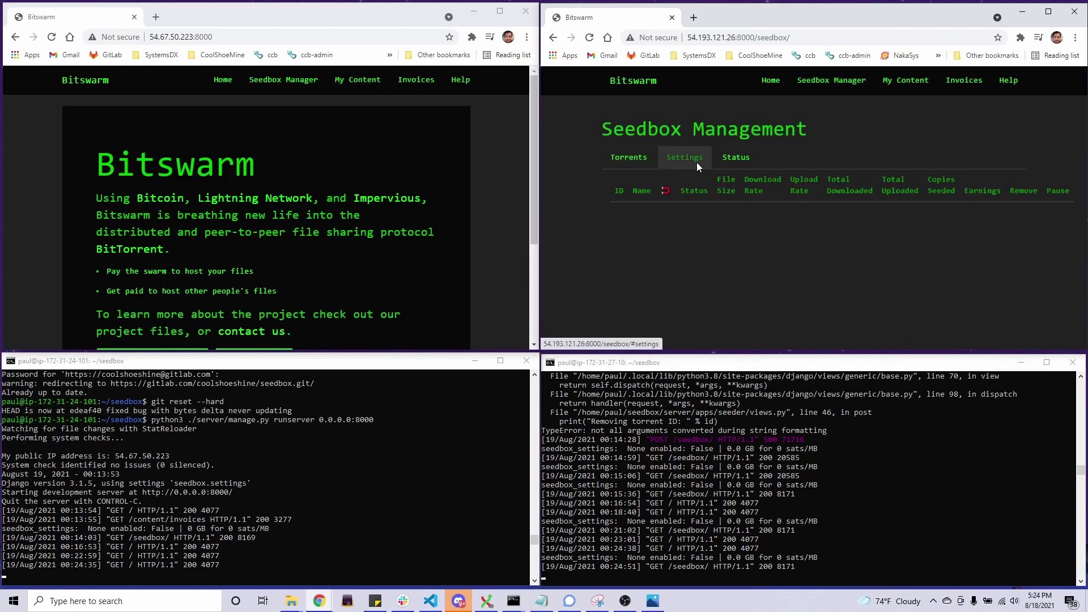
{"action": "left_click", "coordinate": [629, 205]}
{"action": "left_click", "coordinate": [629, 233]}
{"action": "left_click", "coordinate": [662, 262]}
{"action": "left_click", "coordinate": [623, 280]}
{"action": "scroll", "coordinate": [592, 288], "scroll_direction": "down", "scroll_amount": 3}
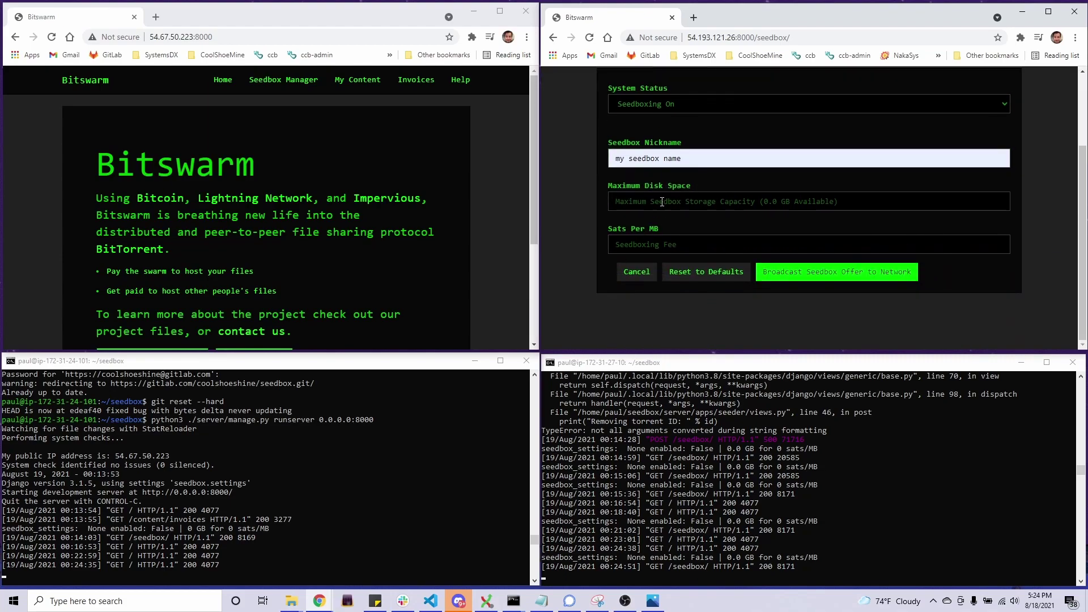
{"action": "left_click", "coordinate": [659, 202]}
{"action": "left_click", "coordinate": [657, 226]}
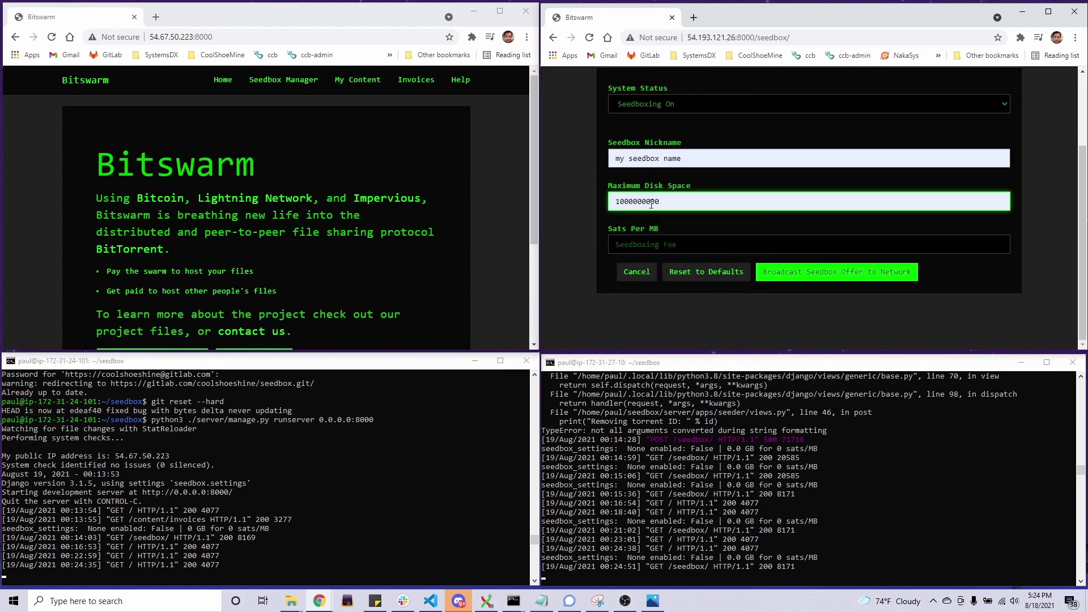
{"action": "left_click", "coordinate": [633, 243]}
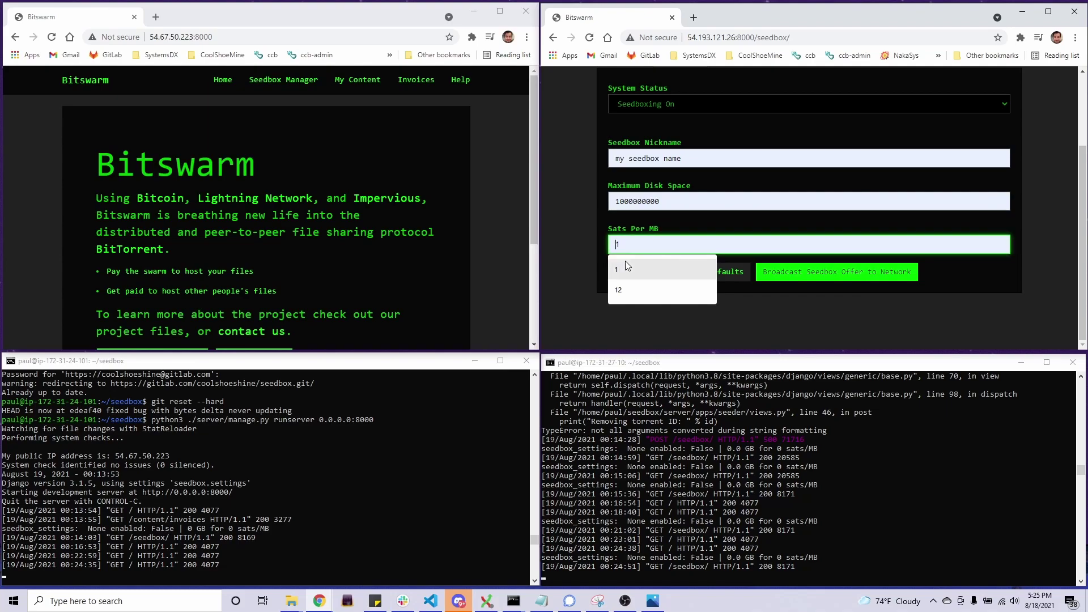
{"action": "left_click", "coordinate": [625, 262]}
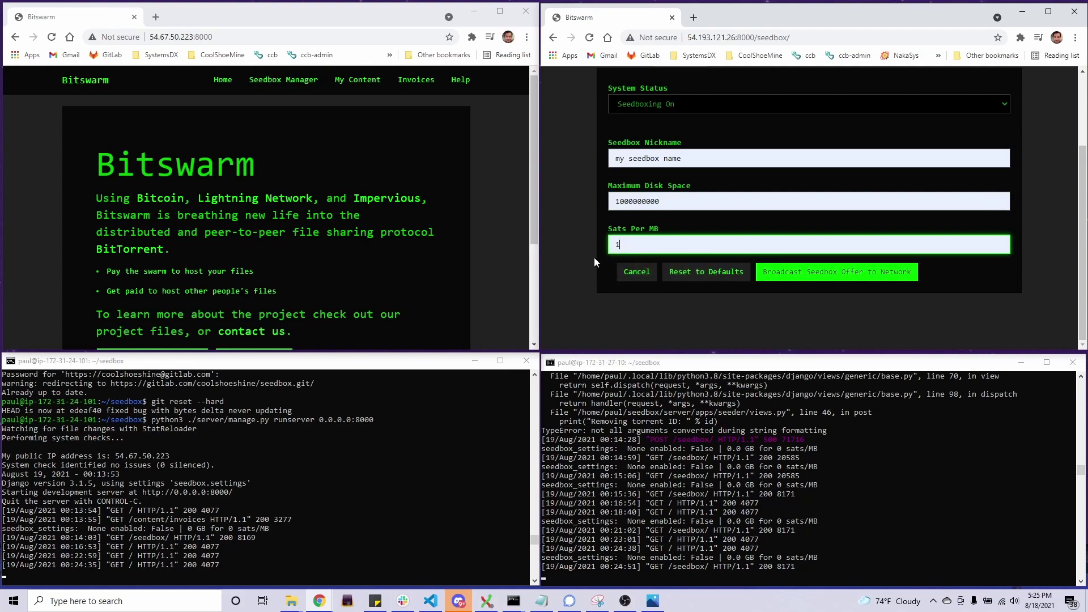
{"action": "left_click", "coordinate": [831, 272]}
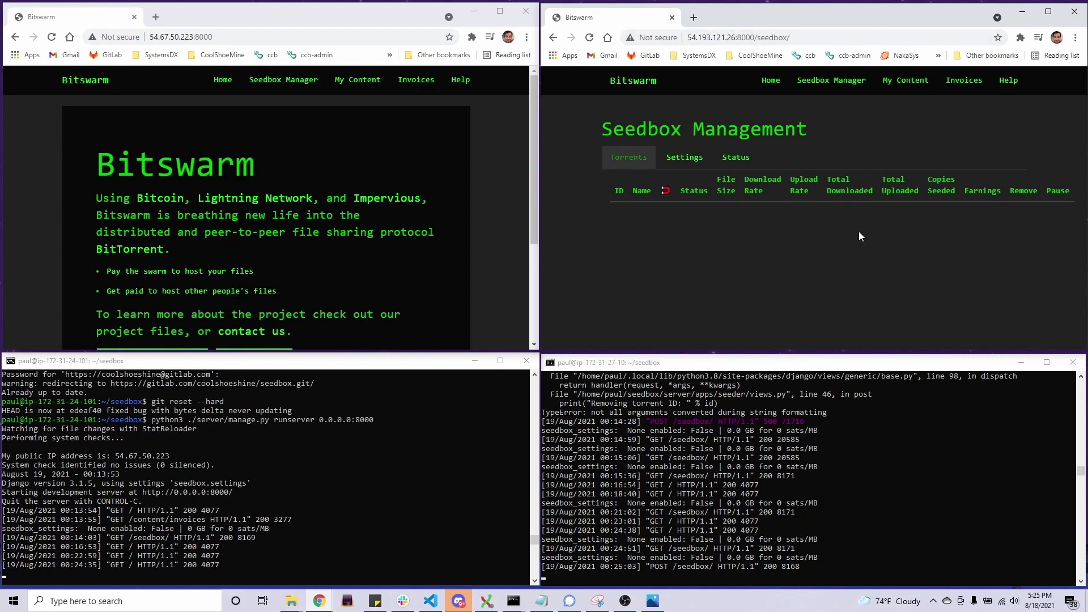
- On the 54.67.50.223 site, upload testvid01.mp4 from the Desktop to the content library
{"action": "left_click", "coordinate": [502, 213]}
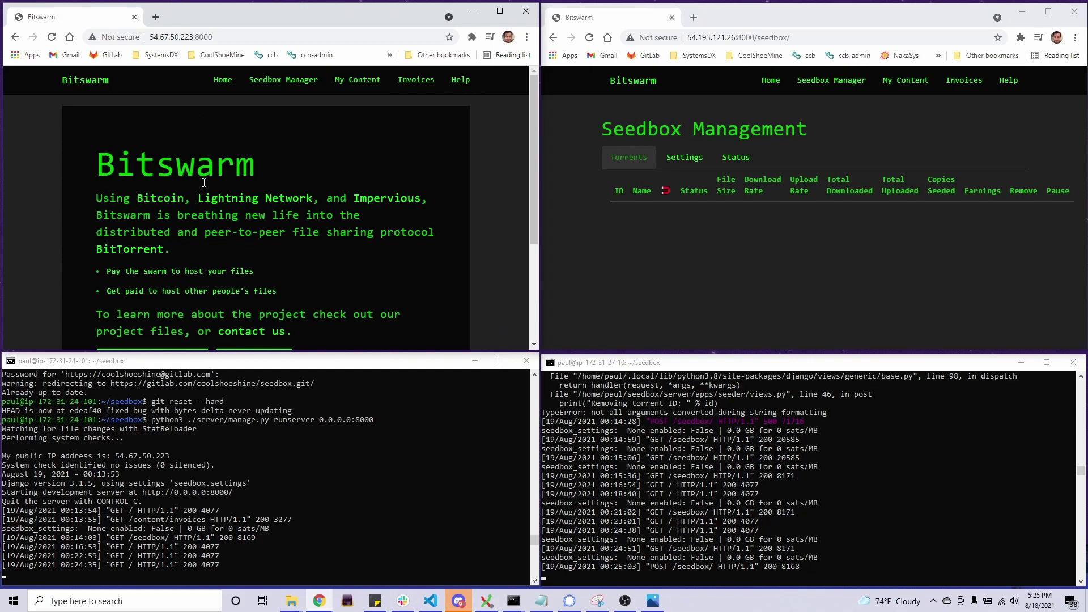
{"action": "left_click", "coordinate": [356, 84]}
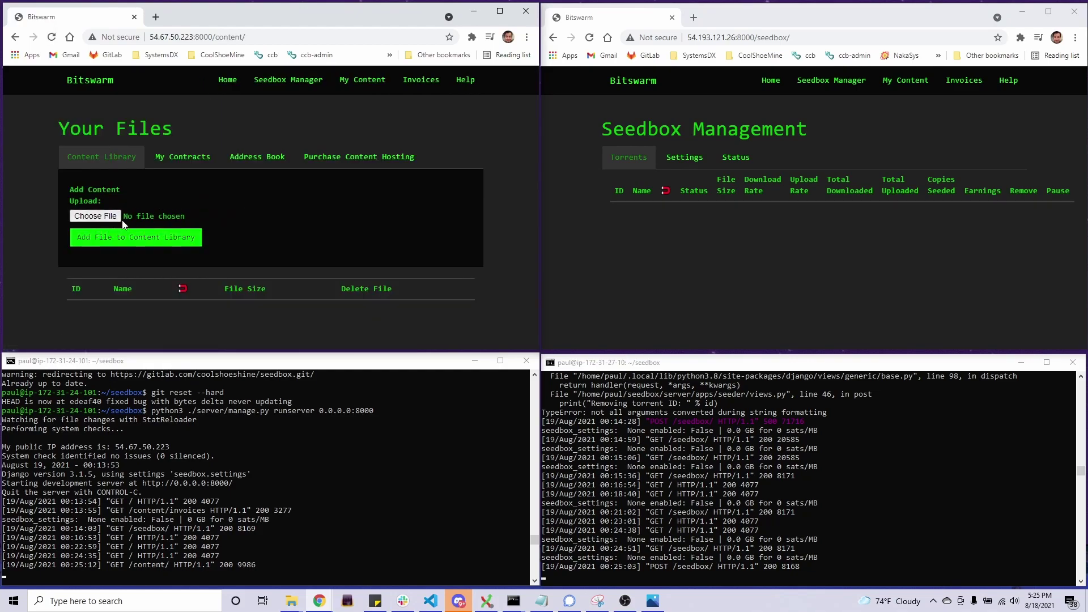
{"action": "left_click", "coordinate": [107, 217]}
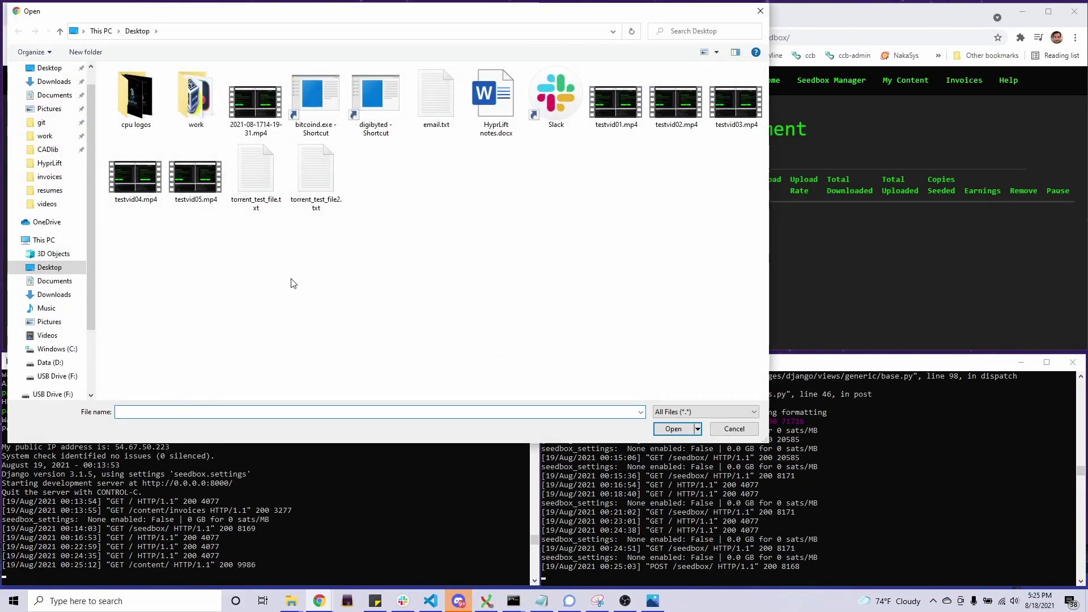
{"action": "left_click", "coordinate": [617, 117]}
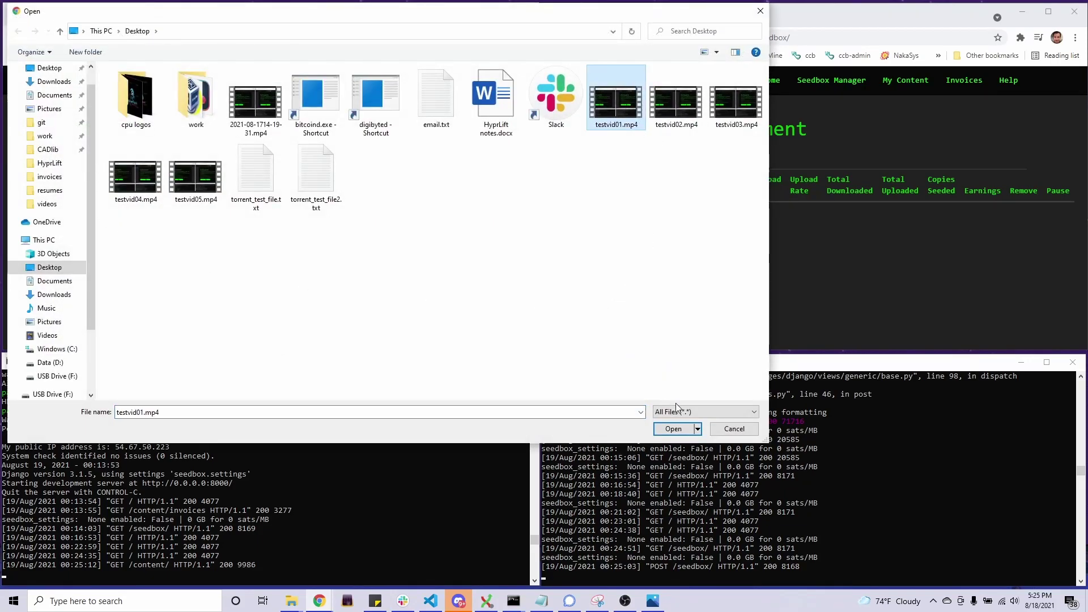
{"action": "left_click", "coordinate": [673, 429]}
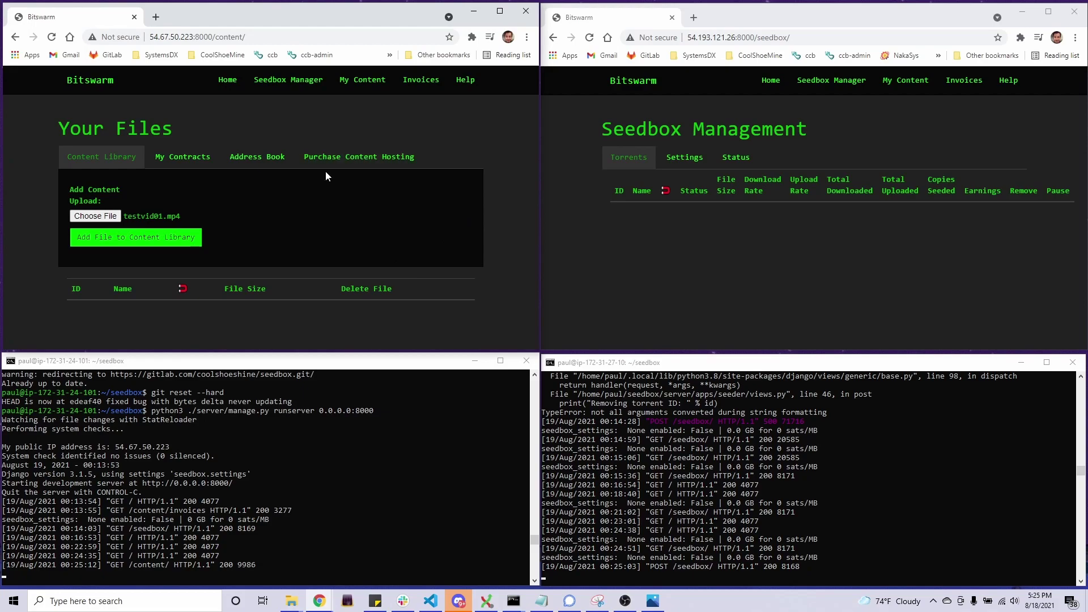
{"action": "left_click", "coordinate": [191, 244]}
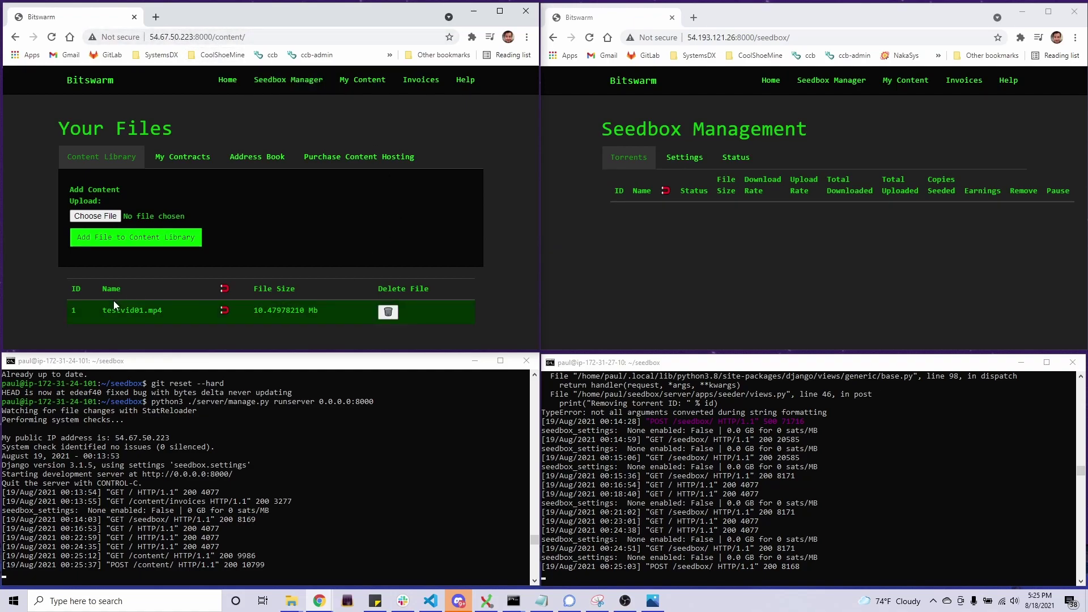
- Add the seedbox's previously entered public key to the address book and check its entry there
{"action": "left_click", "coordinate": [256, 156]}
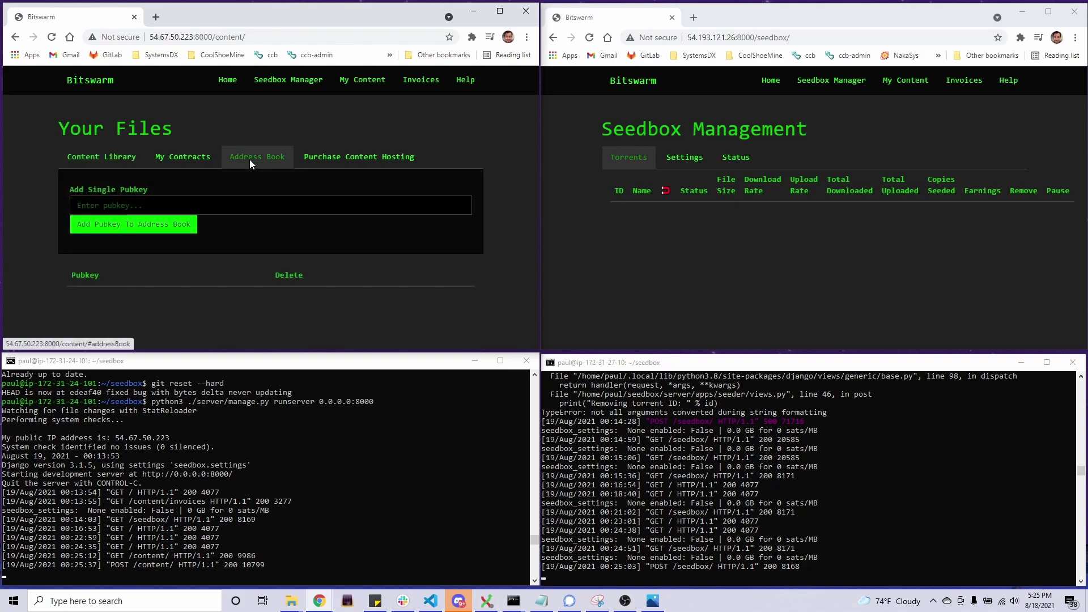
{"action": "left_click", "coordinate": [239, 212]}
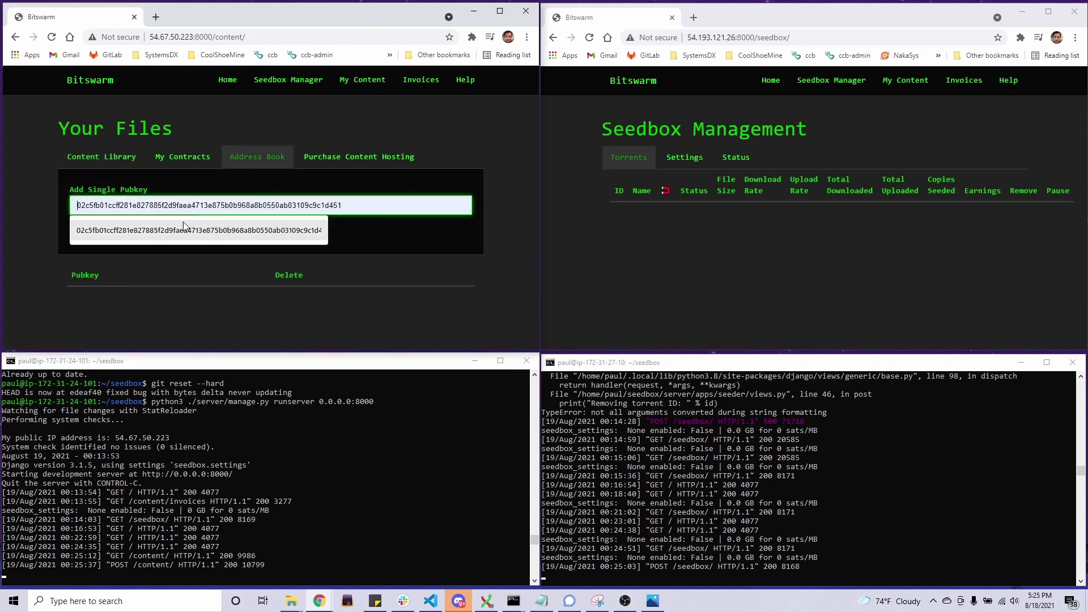
{"action": "left_click", "coordinate": [910, 187]}
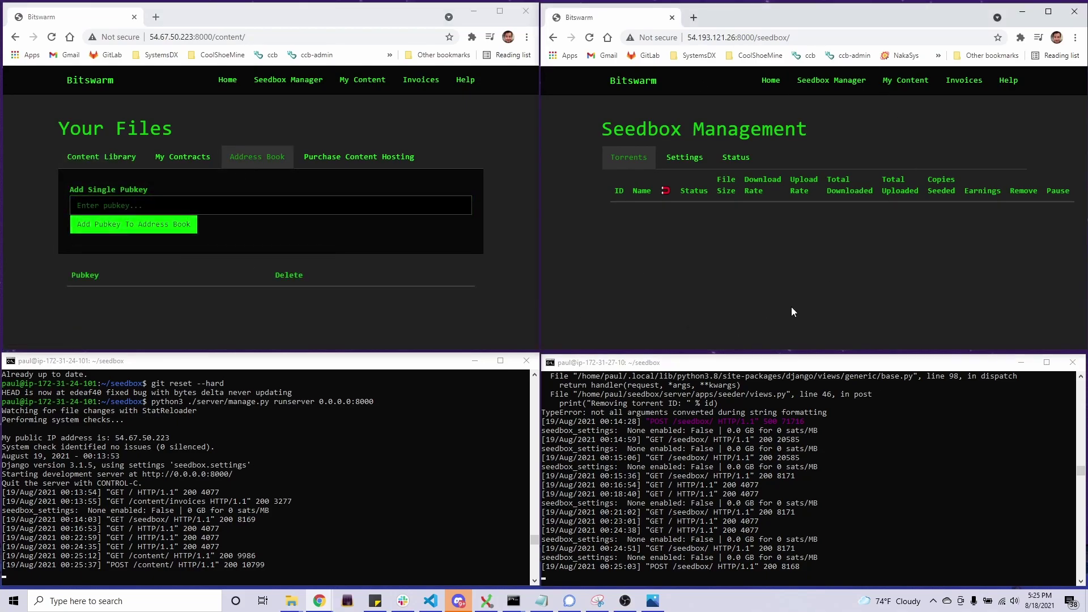
{"action": "left_click", "coordinate": [209, 200]}
{"action": "left_click", "coordinate": [262, 234]}
{"action": "left_click", "coordinate": [165, 229]}
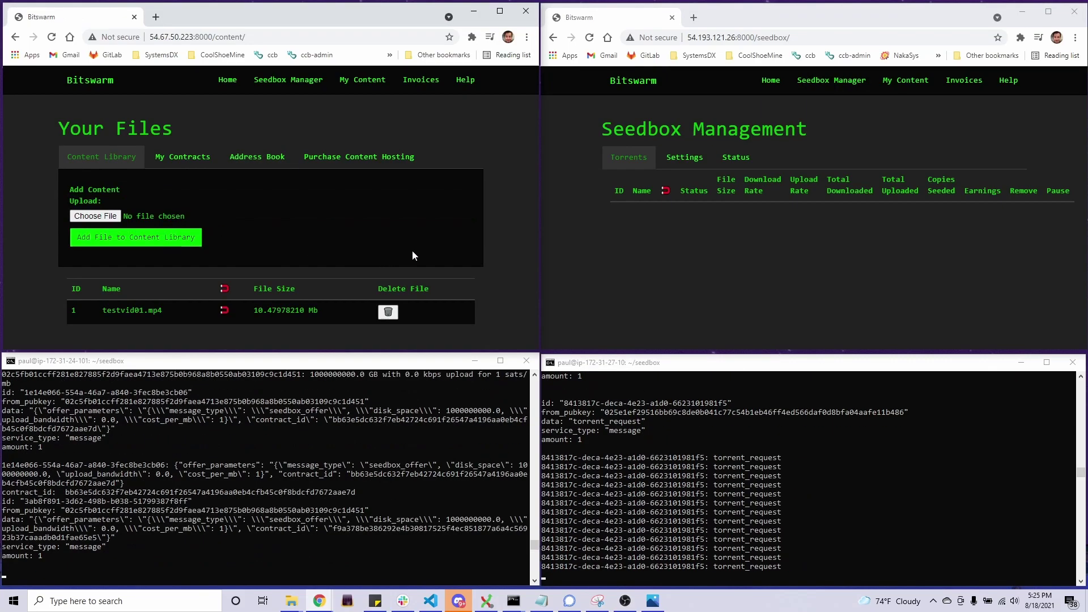
{"action": "left_click", "coordinate": [257, 157]}
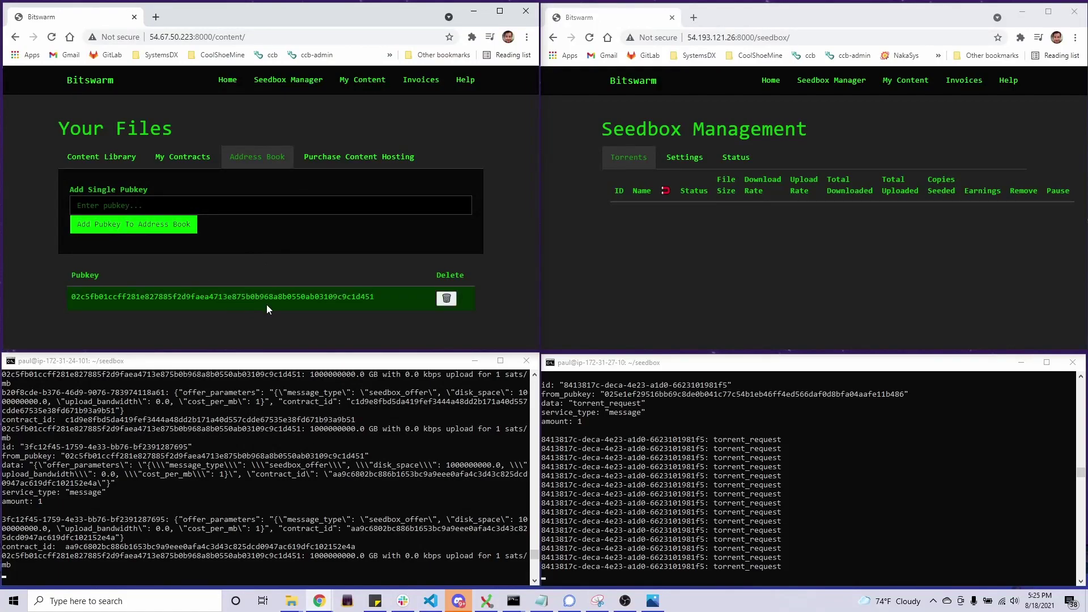
- Search the address book for seedbox offers to host testvid01.mp4 and display the matching offers
{"action": "left_click", "coordinate": [359, 159]}
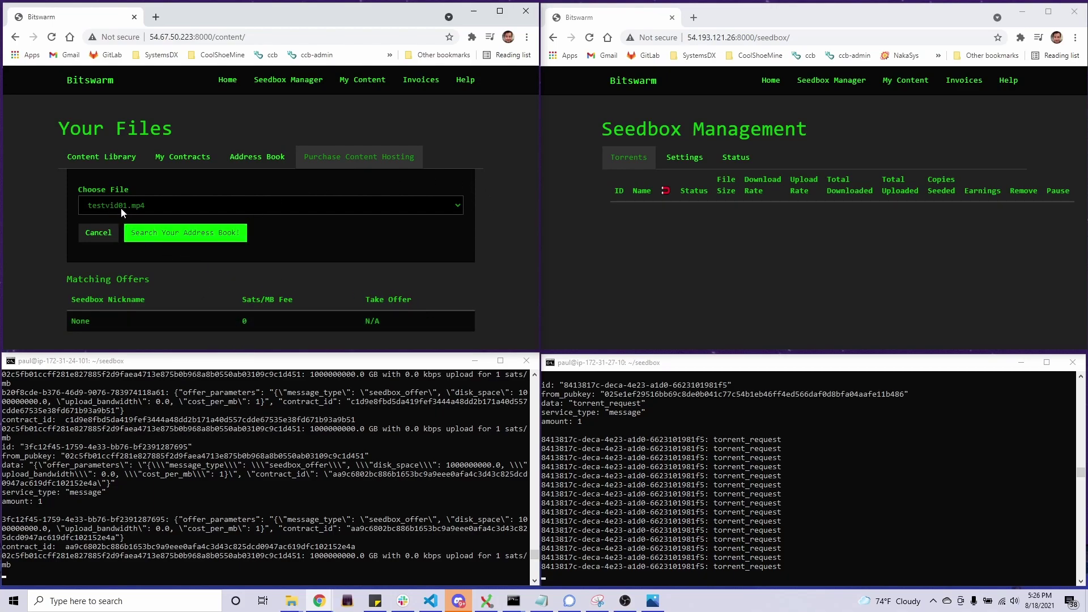
{"action": "left_click", "coordinate": [180, 242]}
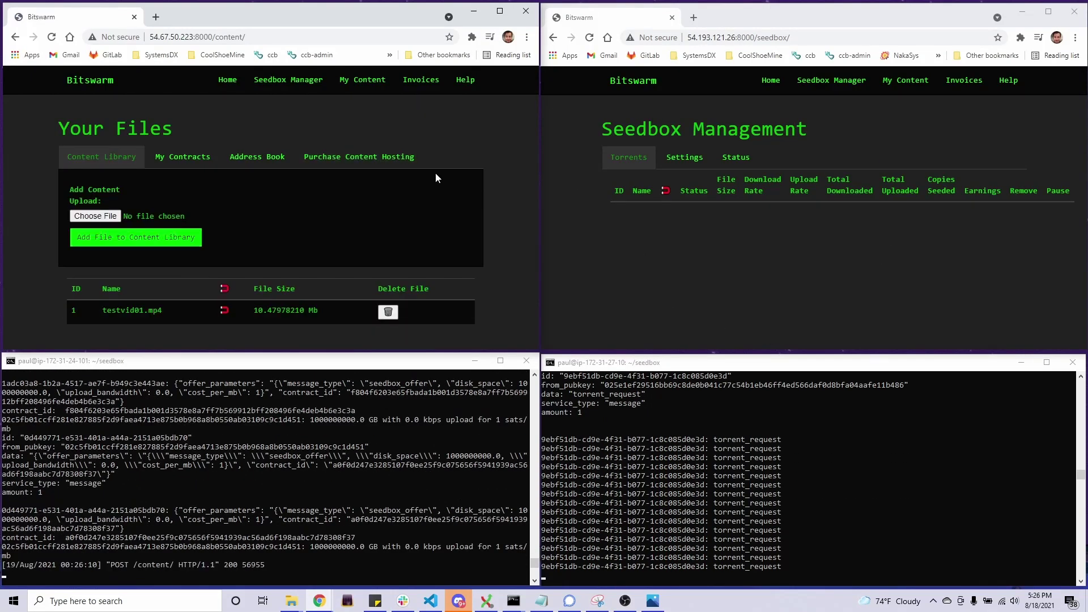
{"action": "left_click", "coordinate": [386, 158]}
{"action": "scroll", "coordinate": [141, 319], "scroll_direction": "down", "scroll_amount": 1}
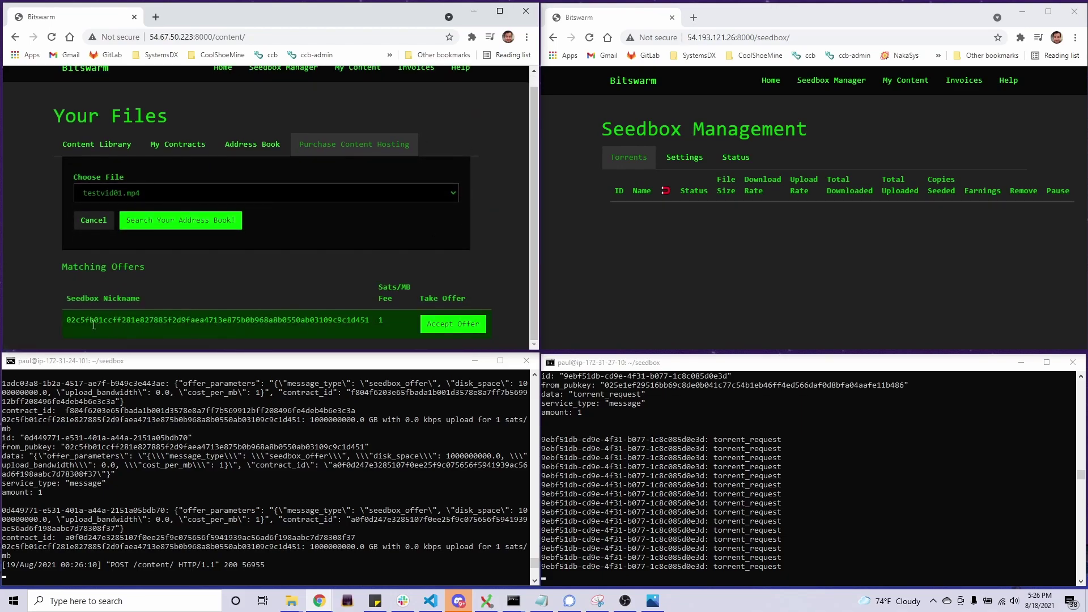
- Check the public key of the matching 1 sat per MB offer against the seedbox and accept that offer
{"action": "left_click_drag", "start_coordinate": [68, 320], "coordinate": [295, 321]}
{"action": "left_click", "coordinate": [872, 140]}
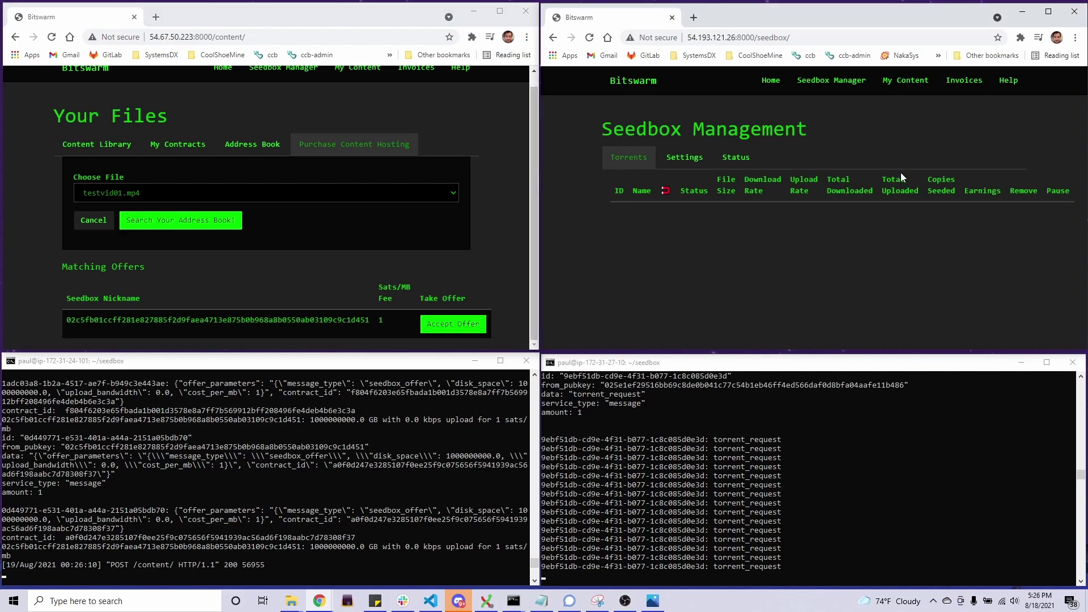
{"action": "left_click", "coordinate": [473, 331]}
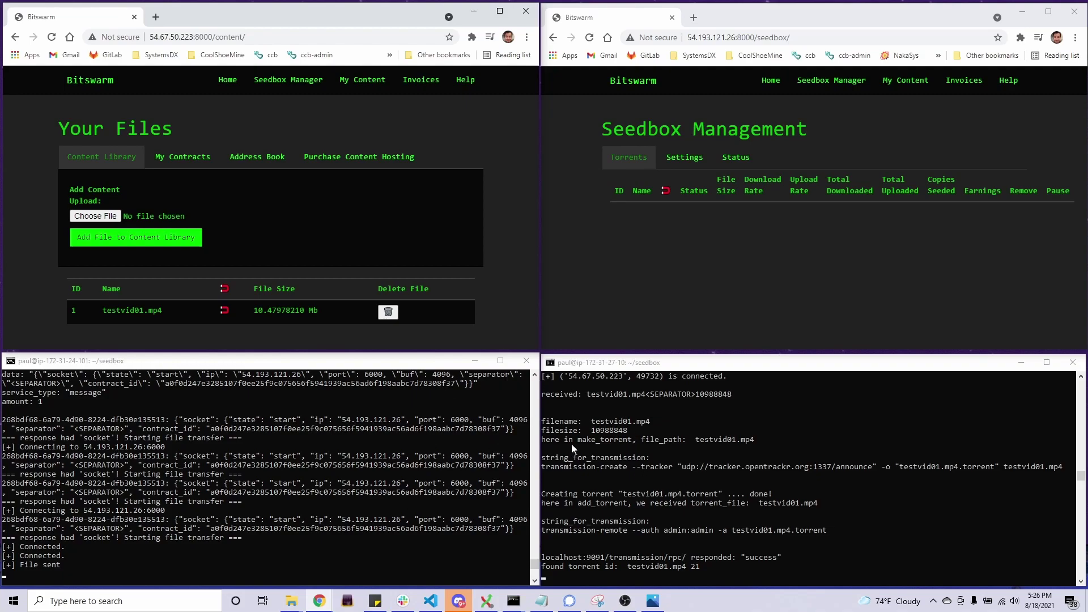
- Reload the Seedbox Management page at 54.193.121.26 and copy the magnet link address of testvid01.mp4
{"action": "left_click", "coordinate": [792, 335]}
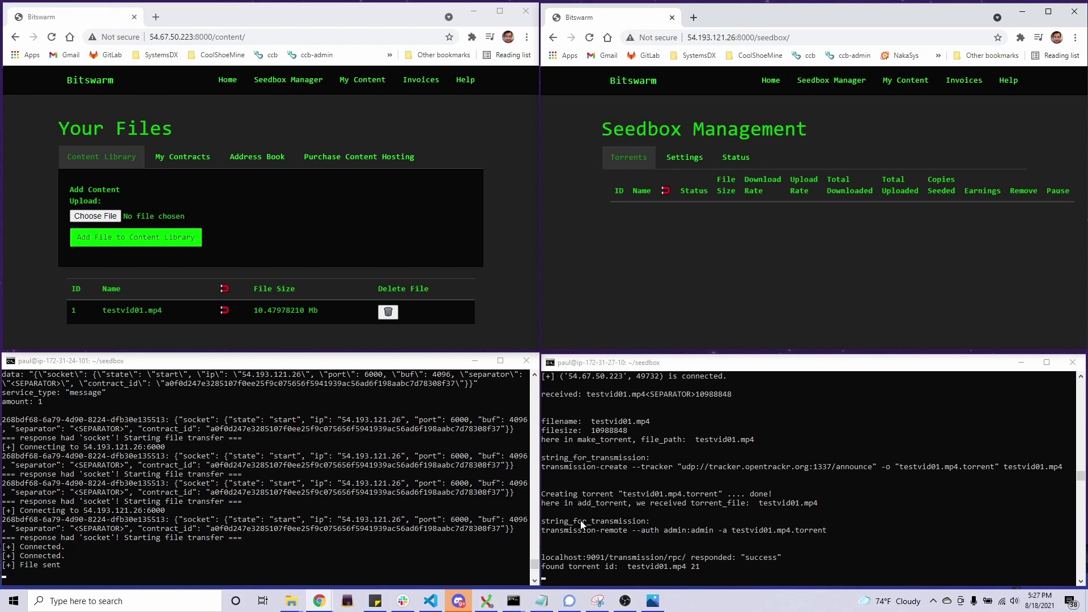
{"action": "left_click", "coordinate": [832, 37]}
{"action": "left_click", "coordinate": [836, 38]}
{"action": "key", "text": "Return"}
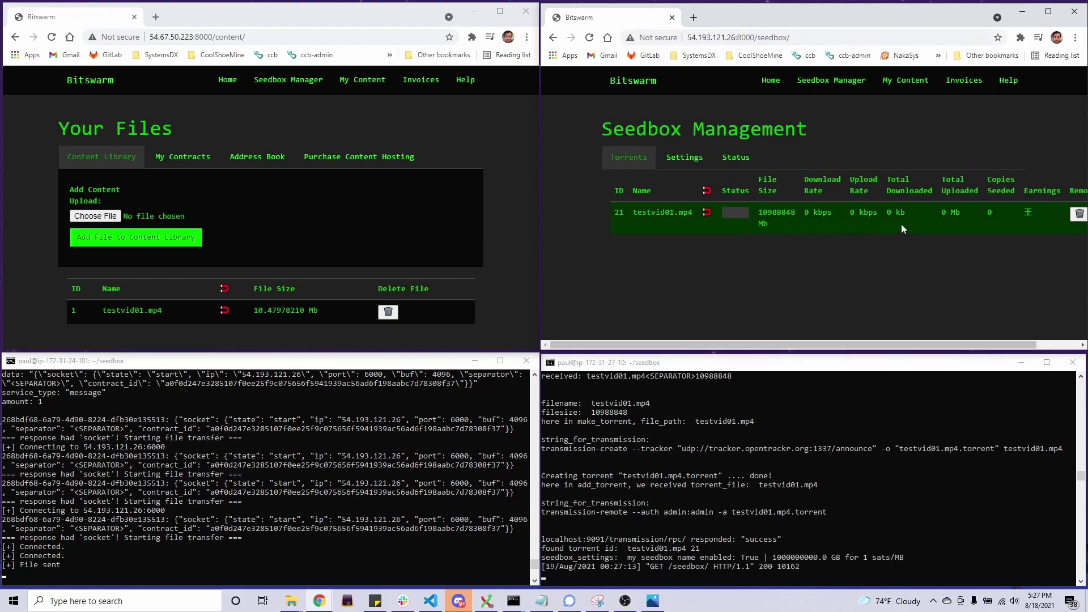
{"action": "right_click", "coordinate": [708, 217]}
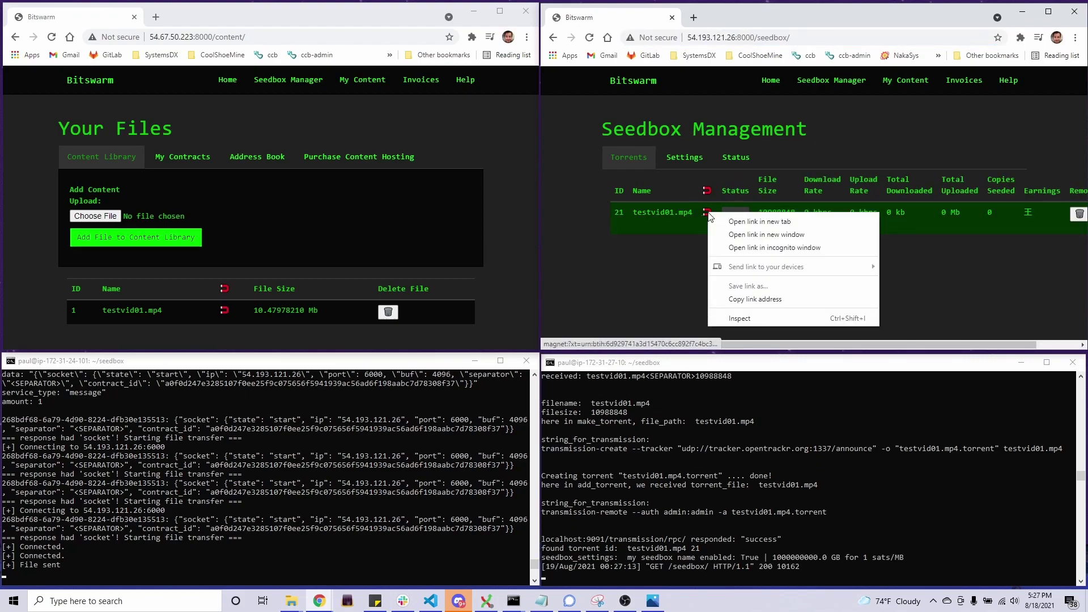
{"action": "left_click", "coordinate": [761, 298]}
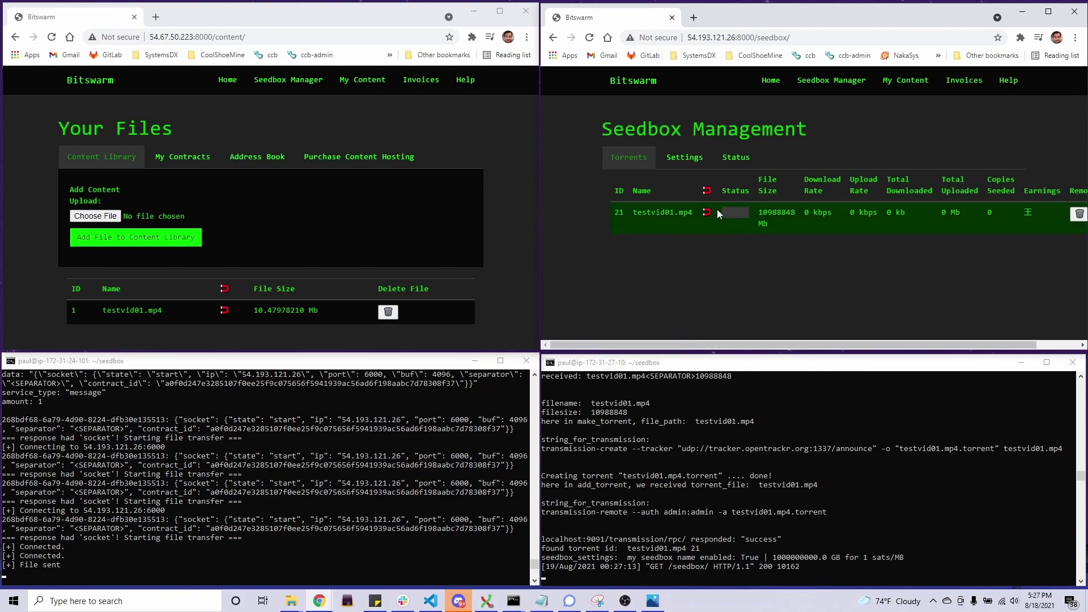
{"action": "left_click", "coordinate": [430, 570]}
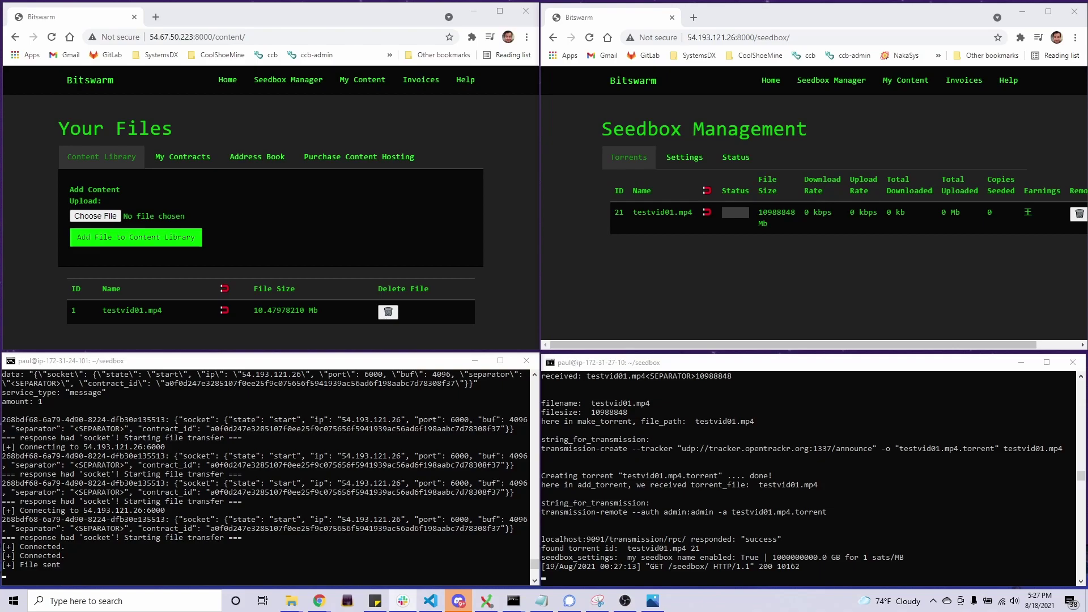
{"action": "key", "text": "alt+Tab"}
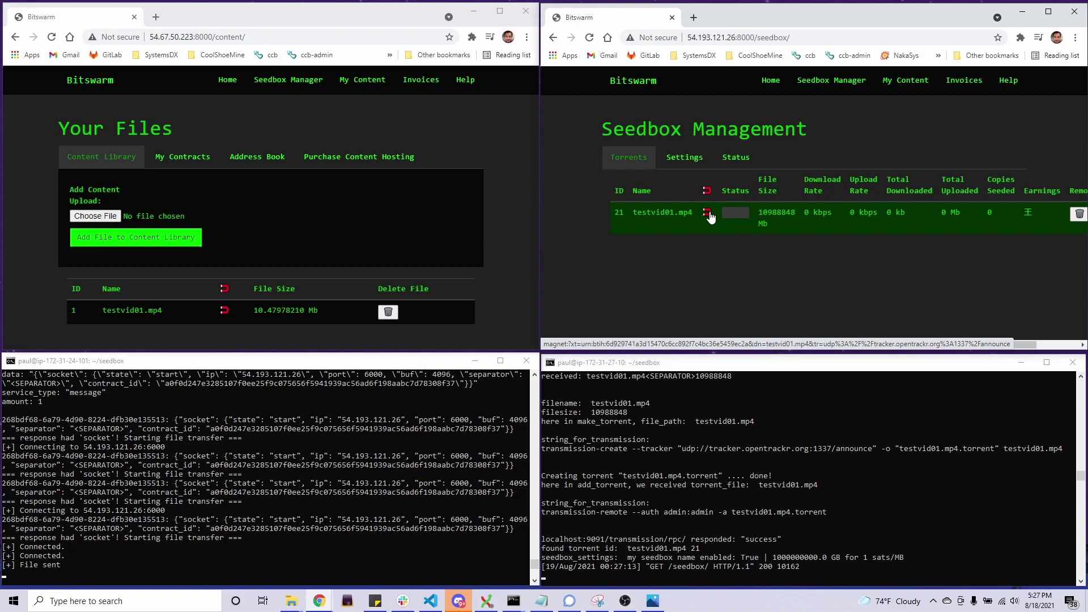
- Open Notepad and paste the copied magnet link of testvid01.mp4 into a blank document to inspect it
{"action": "left_click", "coordinate": [189, 605]}
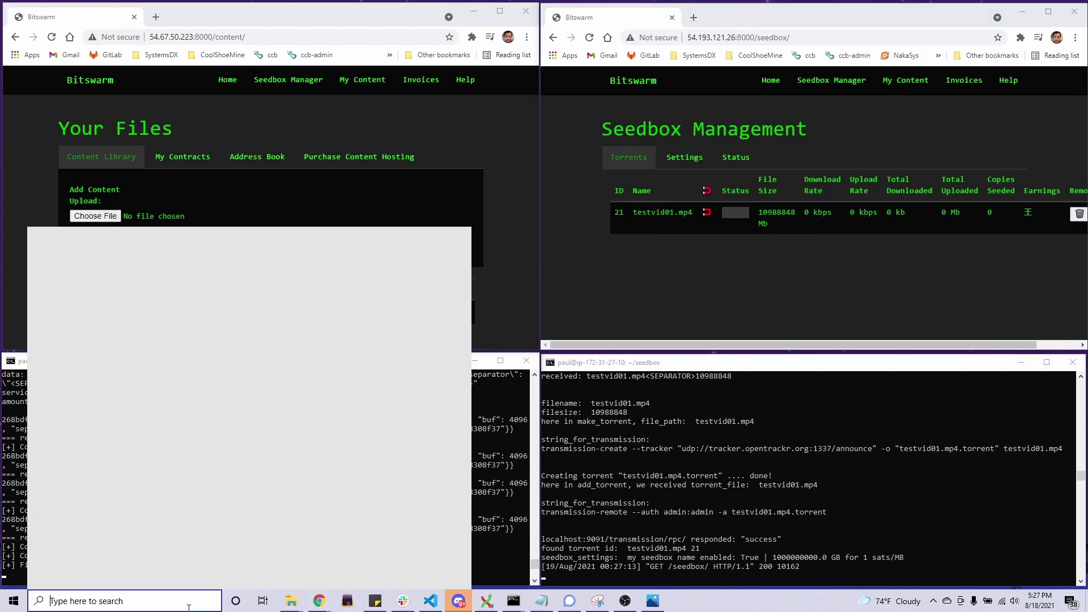
{"action": "type", "text": "notepad"}
{"action": "key", "text": "Return"}
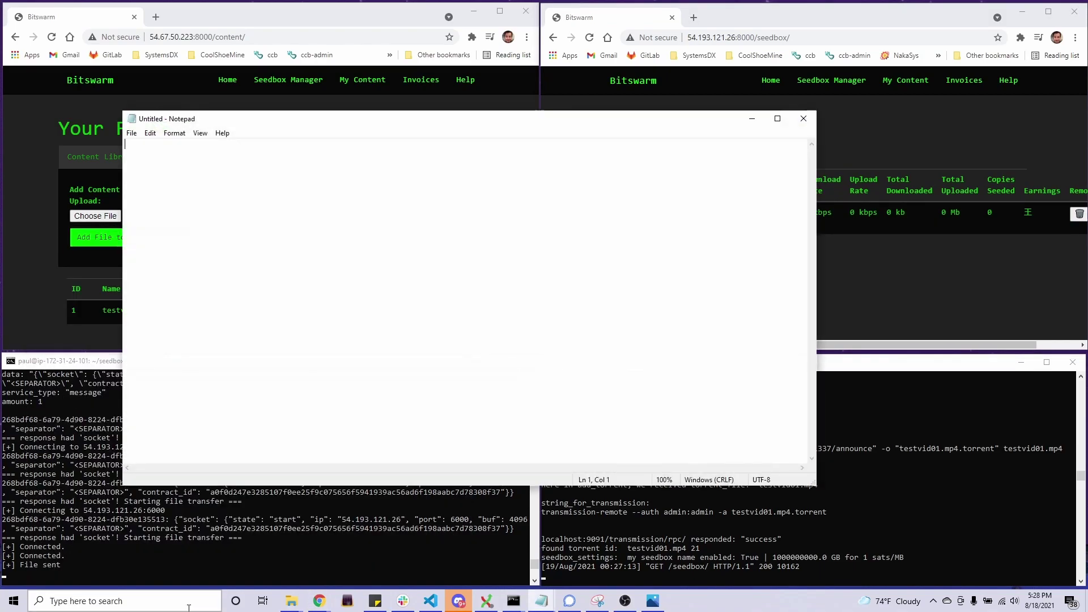
{"action": "key", "text": "ctrl+v"}
{"action": "left_click_drag", "start_coordinate": [728, 145], "coordinate": [497, 145]}
{"action": "key", "text": "ctrl+a"}
{"action": "left_click", "coordinate": [438, 170]}
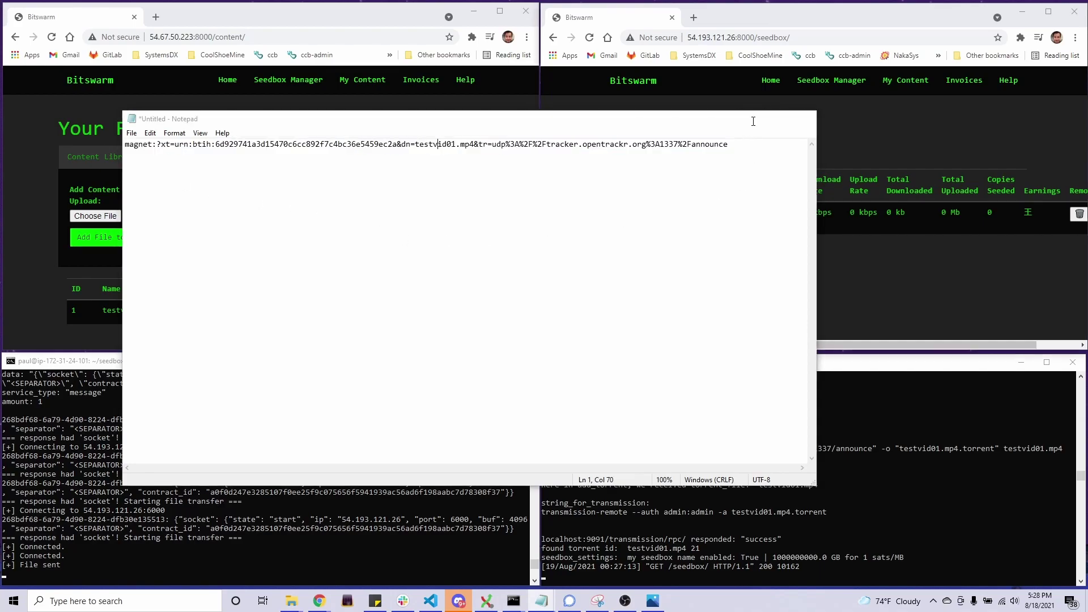
- Put Notepad away, reload the Seedbox Management page at 54.193.121.26, and examine the file size of testvid01.mp4
{"action": "left_click", "coordinate": [753, 121]}
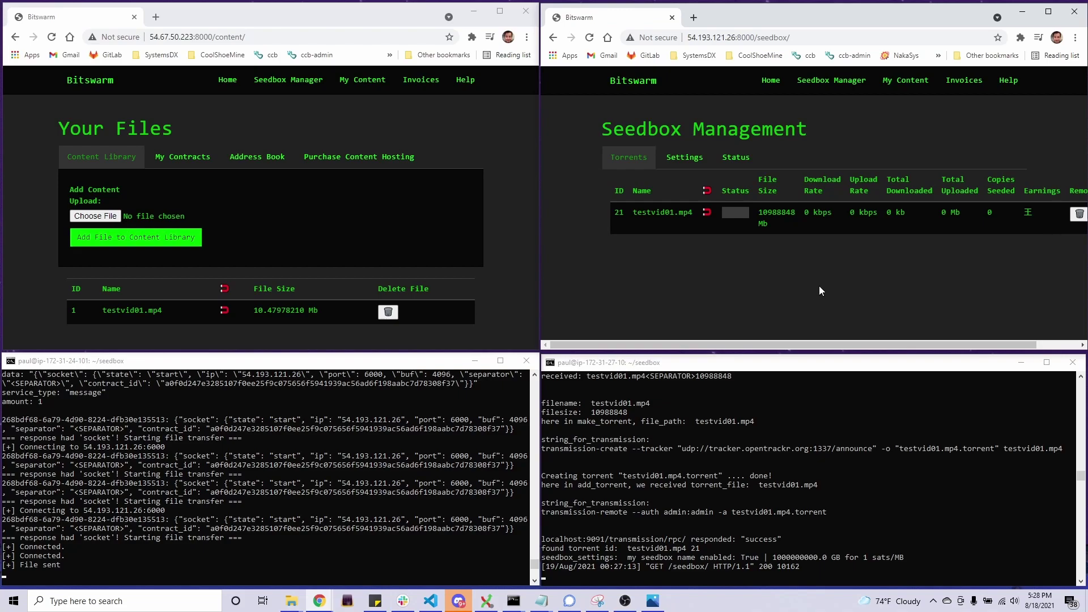
{"action": "left_click", "coordinate": [821, 38]}
{"action": "key", "text": "Return"}
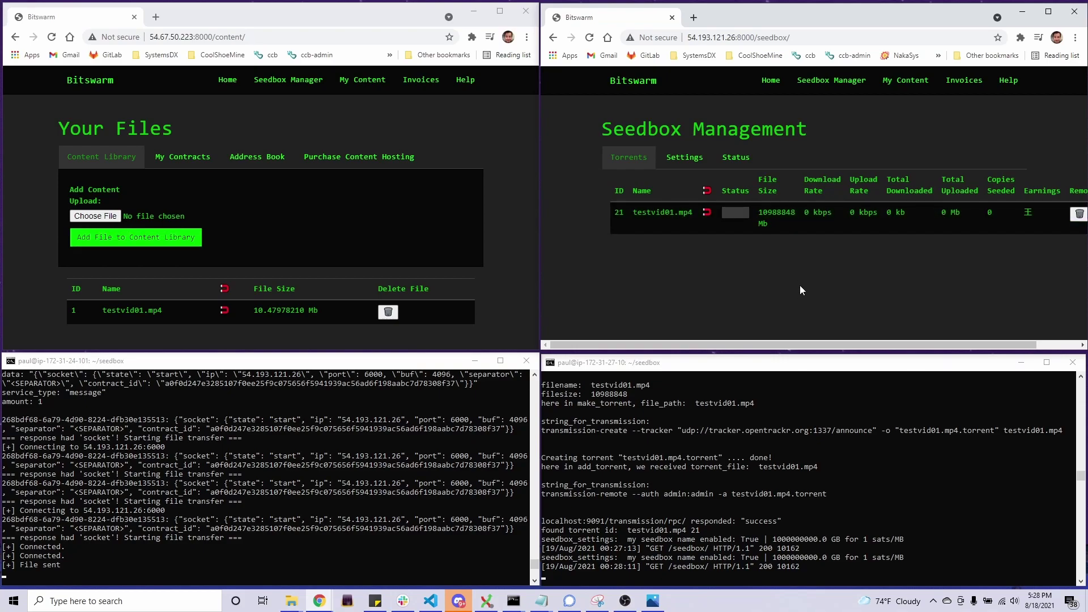
{"action": "left_click_drag", "start_coordinate": [759, 211], "coordinate": [796, 213]}
{"action": "left_click", "coordinate": [783, 216]}
{"action": "left_click", "coordinate": [760, 225]}
{"action": "double_click", "coordinate": [777, 216]}
{"action": "left_click", "coordinate": [780, 243]}
- Reload the Seedbox Management page again and examine the copies seeded and total uploaded for testvid01.mp4
{"action": "left_click", "coordinate": [817, 38]}
{"action": "key", "text": "Return"}
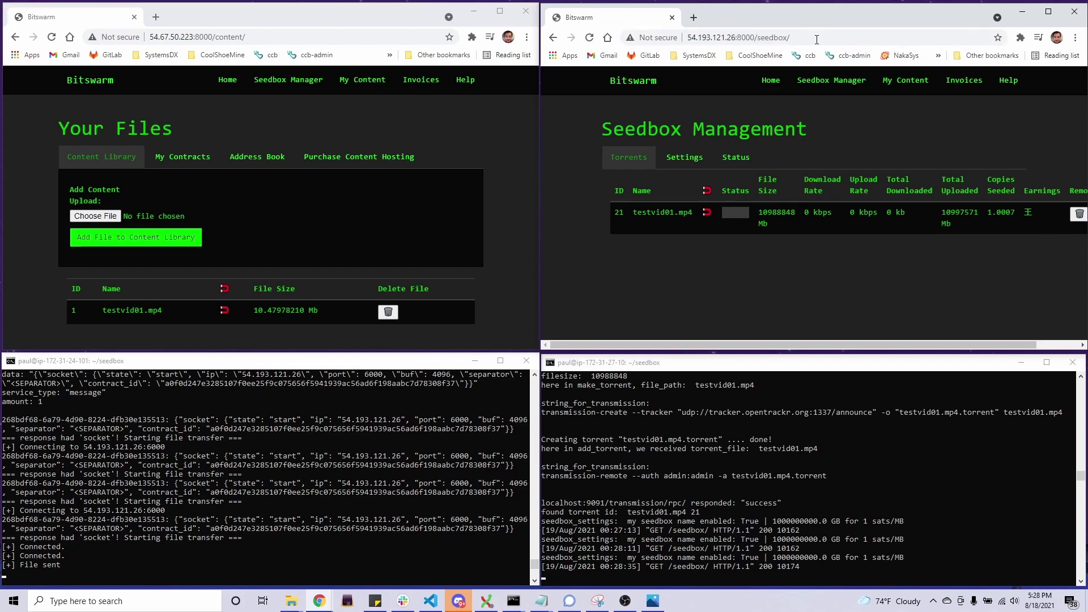
{"action": "left_click_drag", "start_coordinate": [987, 212], "coordinate": [1008, 214]}
{"action": "left_click", "coordinate": [1002, 215]}
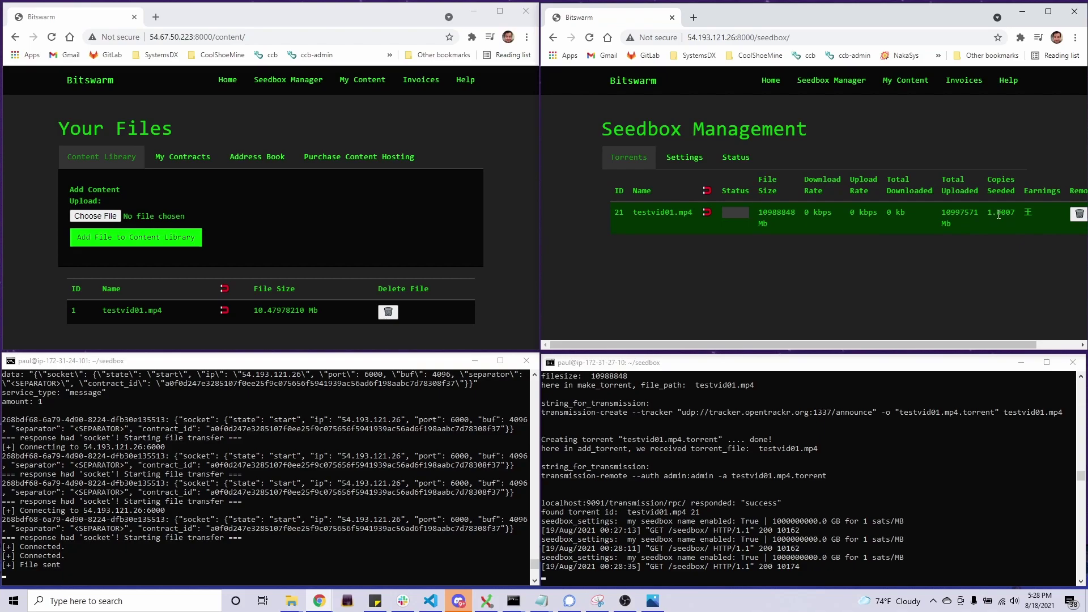
{"action": "double_click", "coordinate": [999, 214]}
{"action": "left_click", "coordinate": [1003, 221]}
{"action": "double_click", "coordinate": [947, 215]}
{"action": "left_click", "coordinate": [964, 265]}
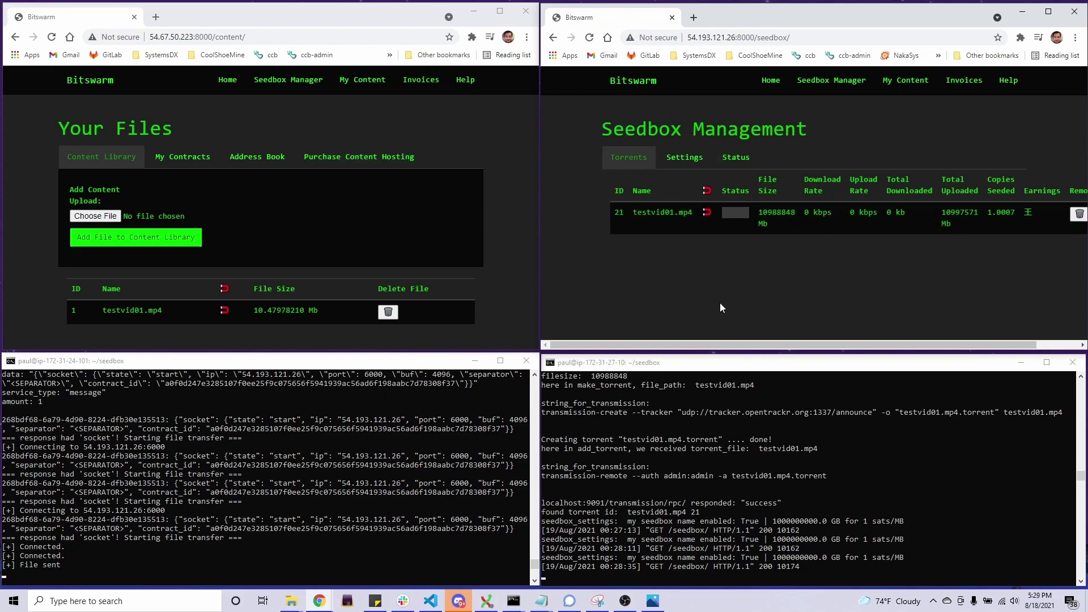
- Open the Invoices pages of both 54.193.121.26 and 54.67.50.223 to check for payment records
{"action": "left_click", "coordinate": [963, 83]}
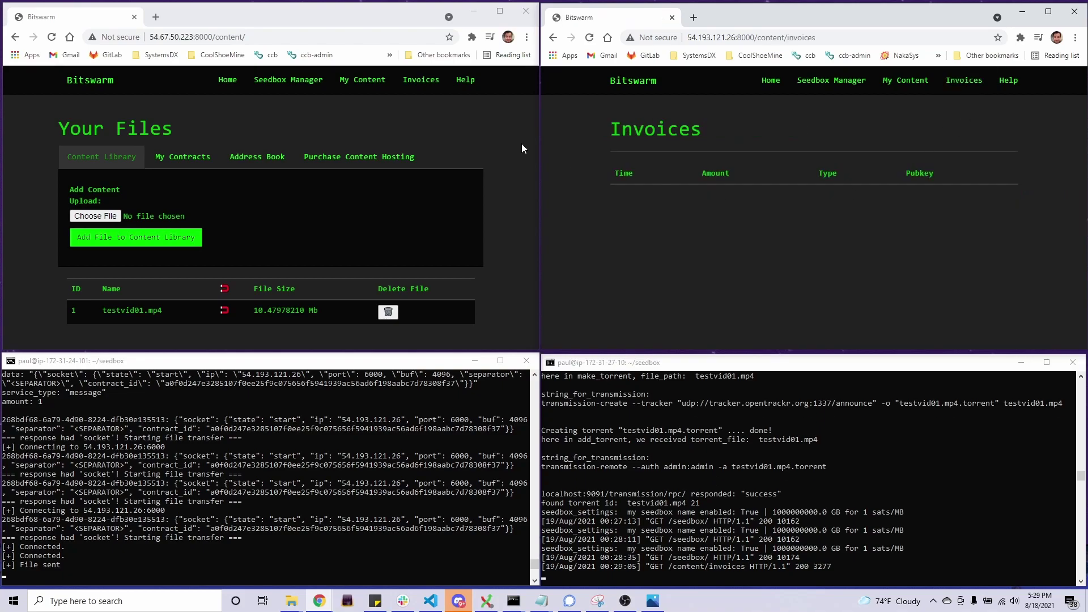
{"action": "left_click", "coordinate": [421, 80]}
{"action": "left_click", "coordinate": [738, 258]}
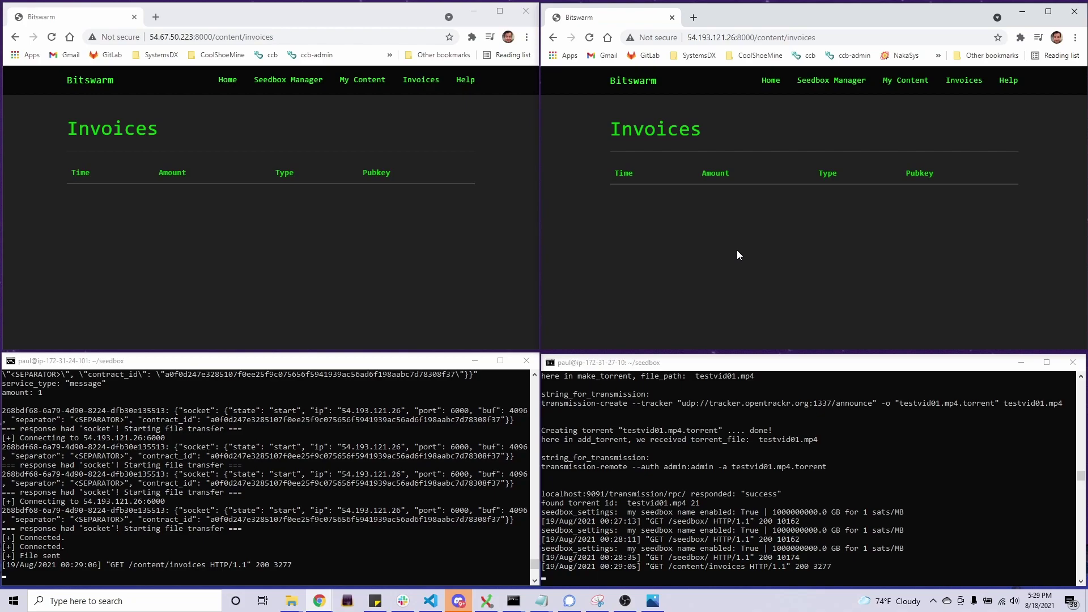
- Return to the Seedbox Management page at 54.193.121.26 and recheck the total uploaded and copies seeded for testvid01.mp4
{"action": "key", "text": "alt+Left"}
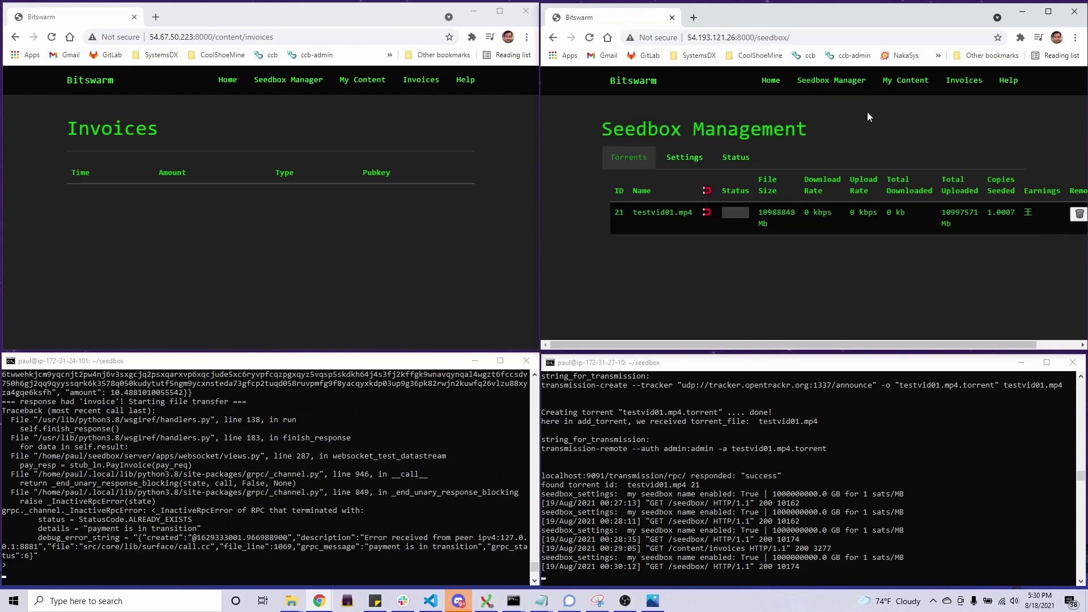
{"action": "double_click", "coordinate": [959, 212]}
{"action": "double_click", "coordinate": [1001, 212]}
- Reopen the Invoices pages on both servers and compare the amount, type and public key of their payment records
{"action": "left_click", "coordinate": [964, 80]}
{"action": "left_click", "coordinate": [421, 79]}
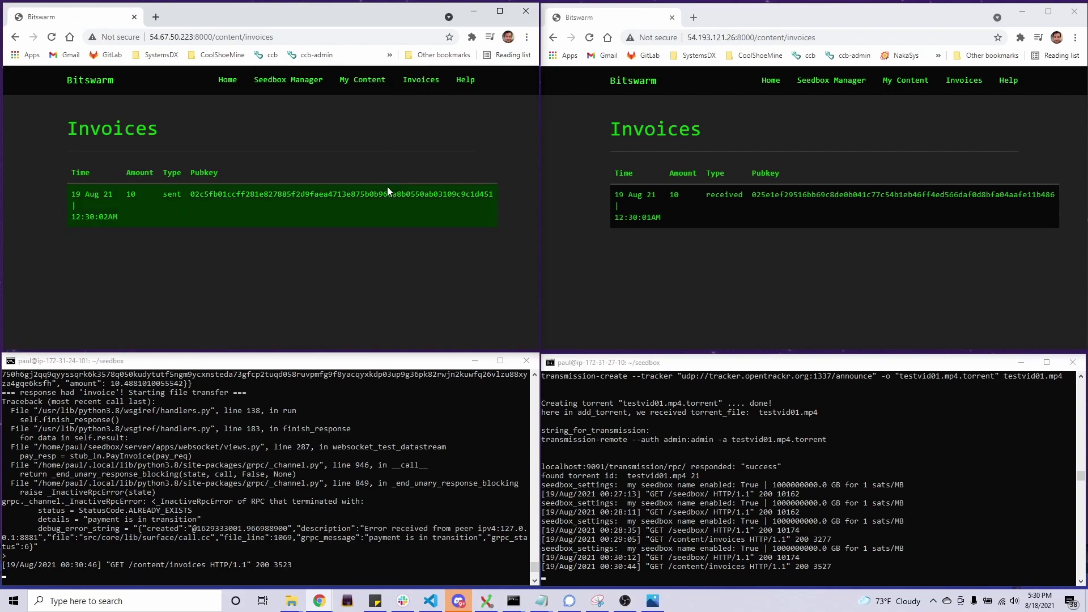
{"action": "left_click", "coordinate": [790, 257]}
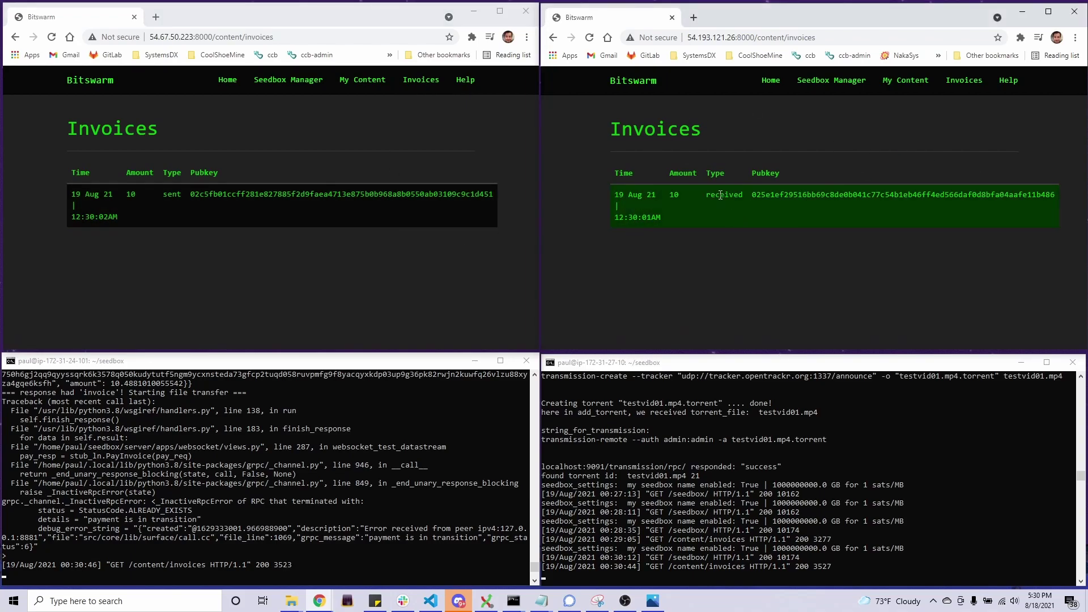
{"action": "left_click", "coordinate": [299, 245]}
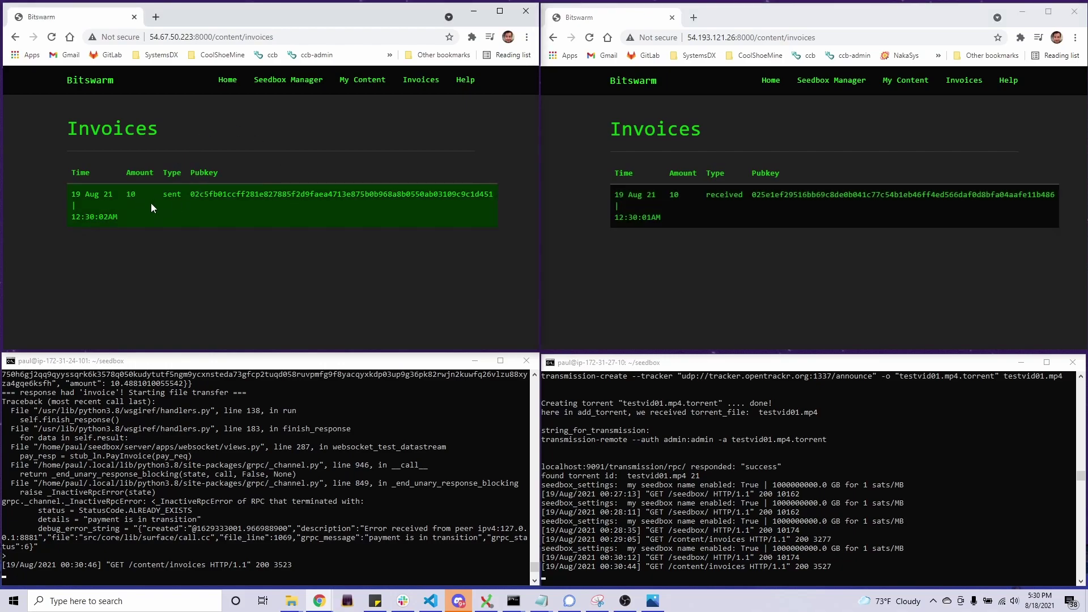
{"action": "left_click", "coordinate": [638, 273]}
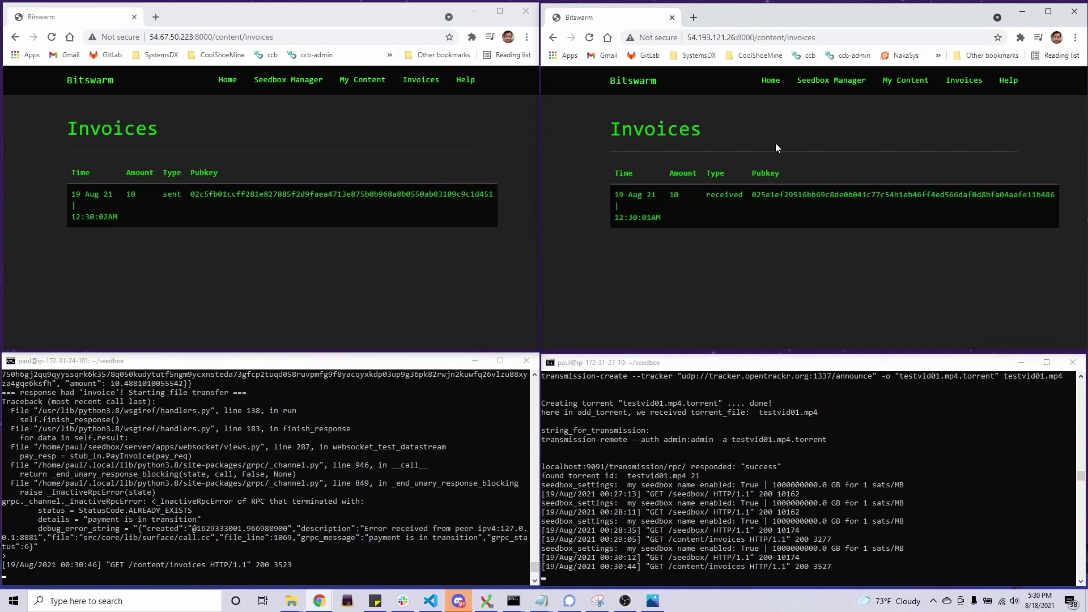
{"action": "left_click", "coordinate": [510, 264]}
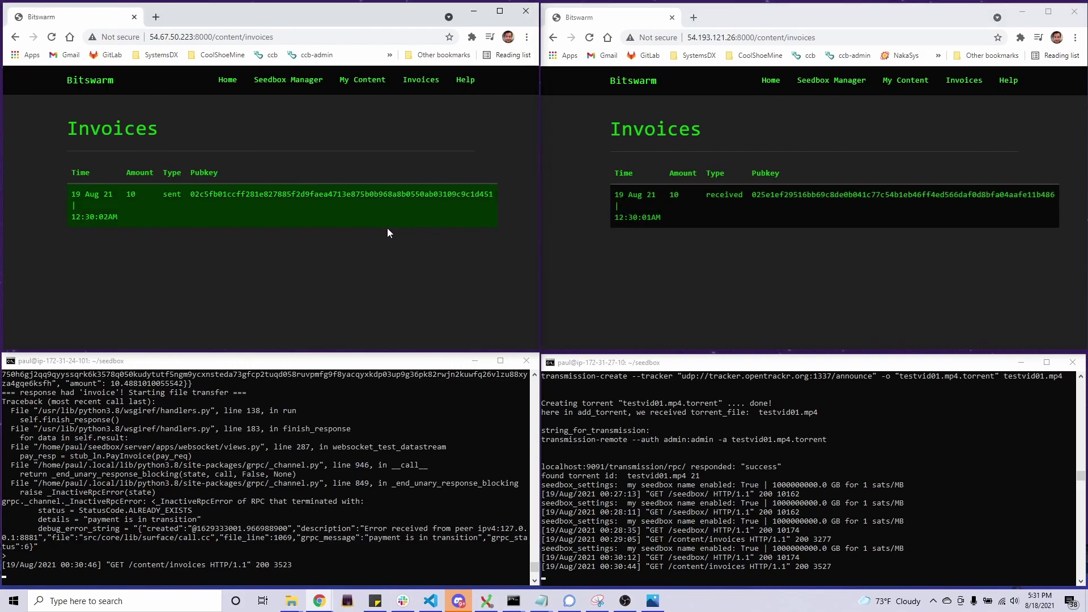
{"action": "left_click", "coordinate": [772, 280]}
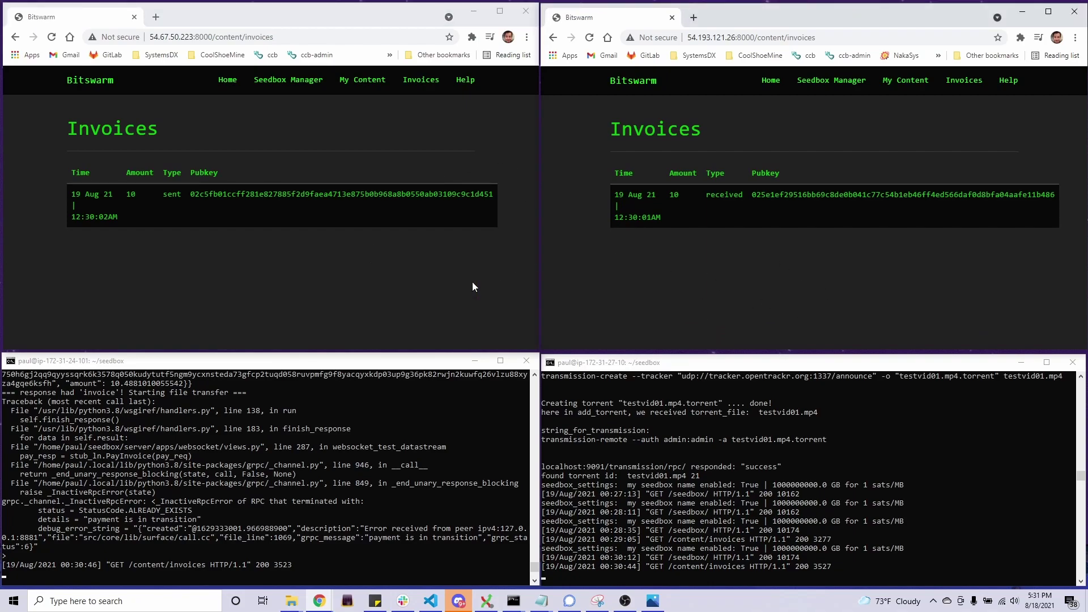